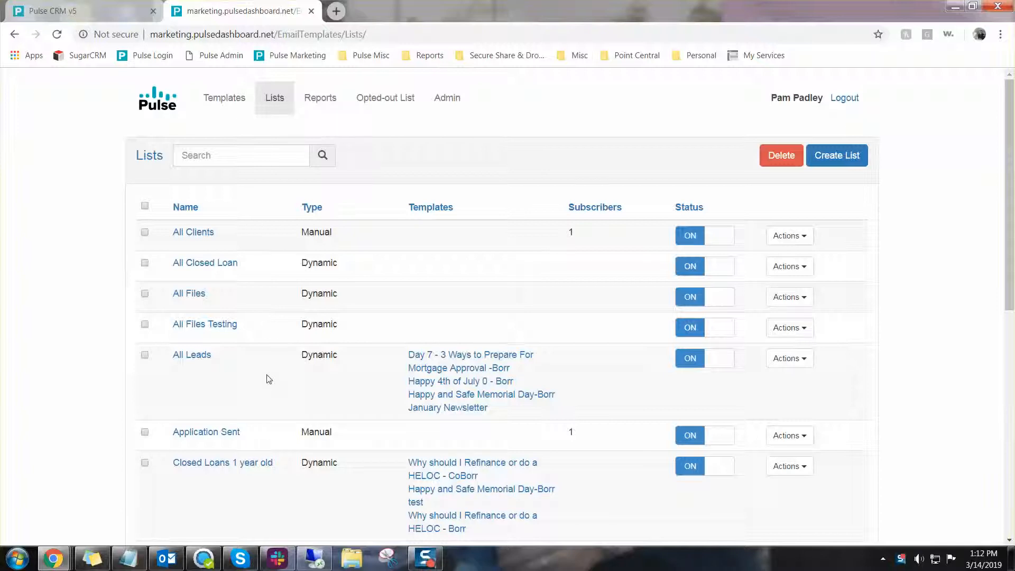
Step: Create a new list named "Test Dynamic" and set its type to Dynamic
{"action": "left_click", "coordinate": [843, 166]}
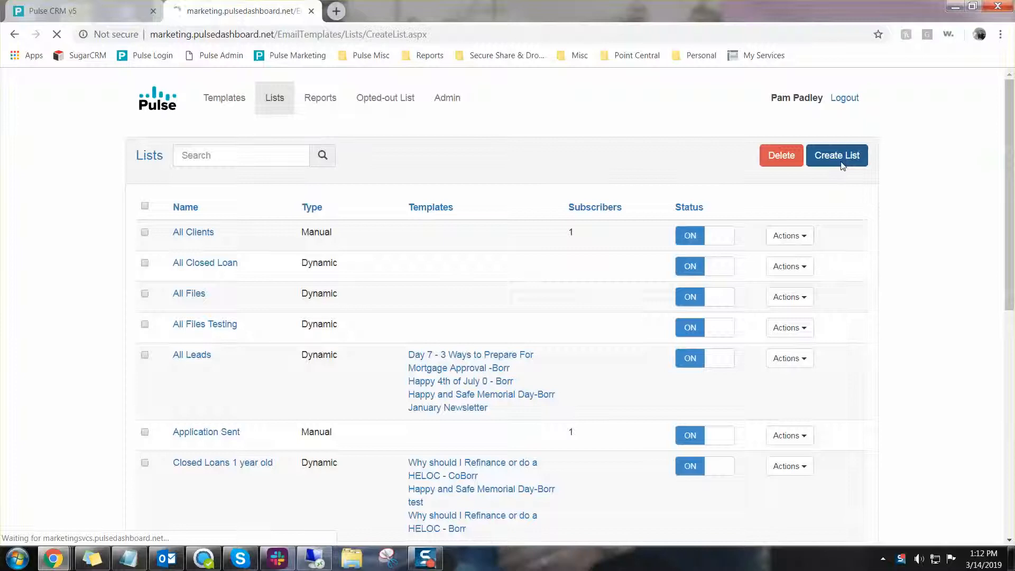
{"action": "left_click", "coordinate": [210, 217]}
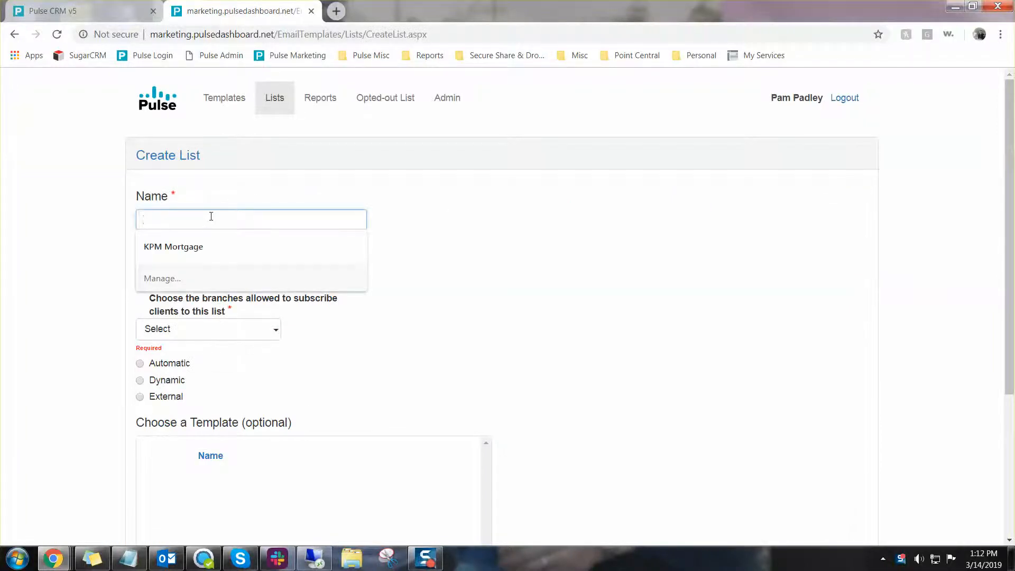
{"action": "type", "text": "Test Dy"}
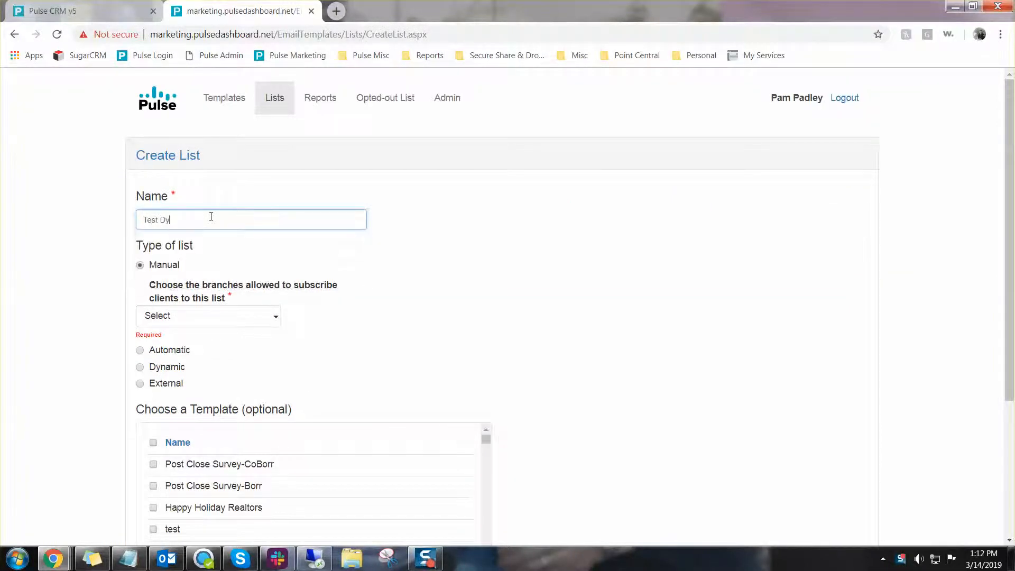
{"action": "type", "text": "namic"}
{"action": "left_click", "coordinate": [180, 373]}
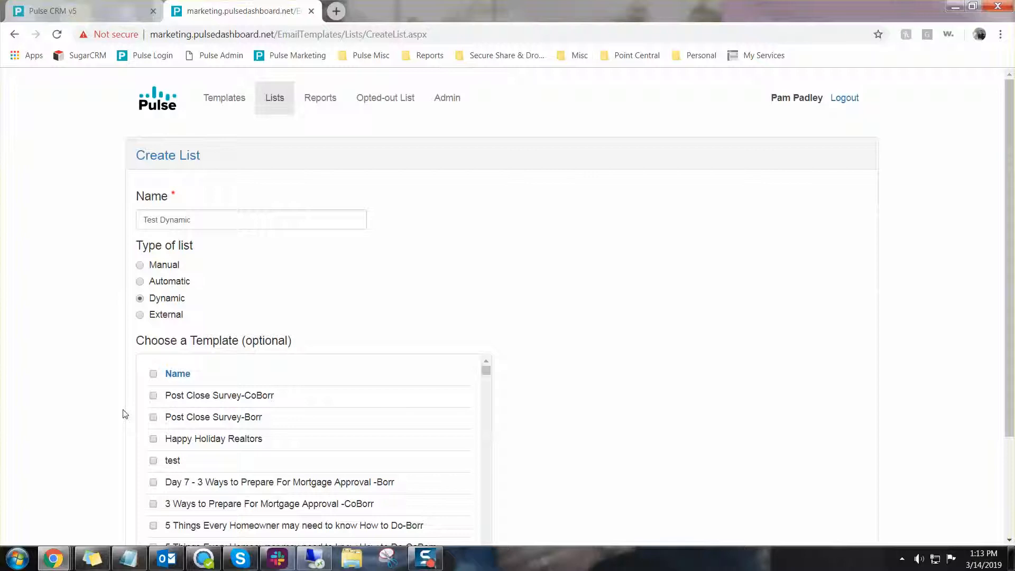
Step: Assign the templates "Happy 4th of July 0 - Borr" and "Happy 4th of July-Coborr" to the list and proceed to its filter setup
{"action": "scroll", "coordinate": [99, 377], "scroll_direction": "down", "scroll_amount": 3}
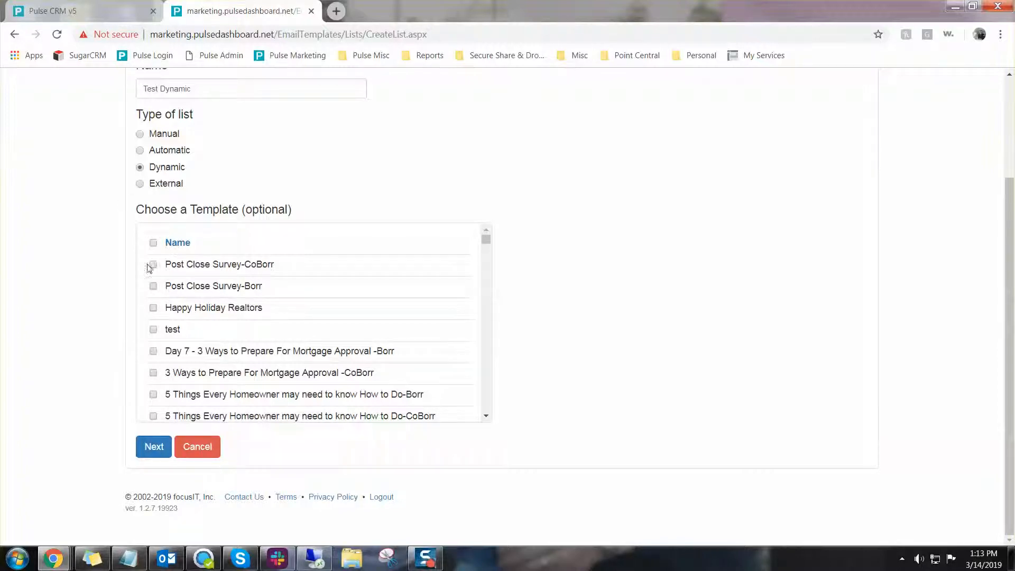
{"action": "scroll", "coordinate": [290, 324], "scroll_direction": "down", "scroll_amount": 4}
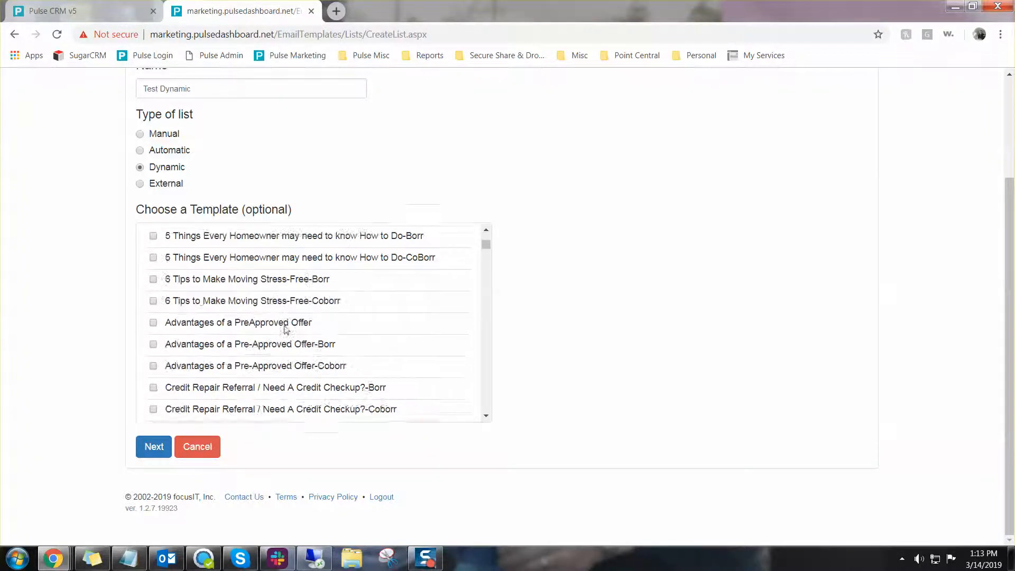
{"action": "scroll", "coordinate": [224, 340], "scroll_direction": "down", "scroll_amount": 9}
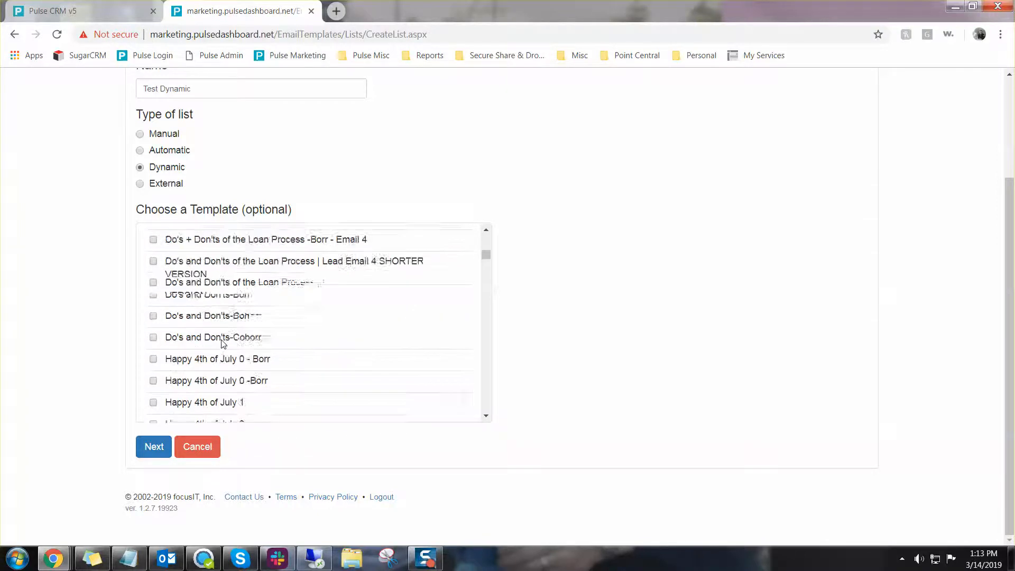
{"action": "scroll", "coordinate": [185, 320], "scroll_direction": "up", "scroll_amount": 2}
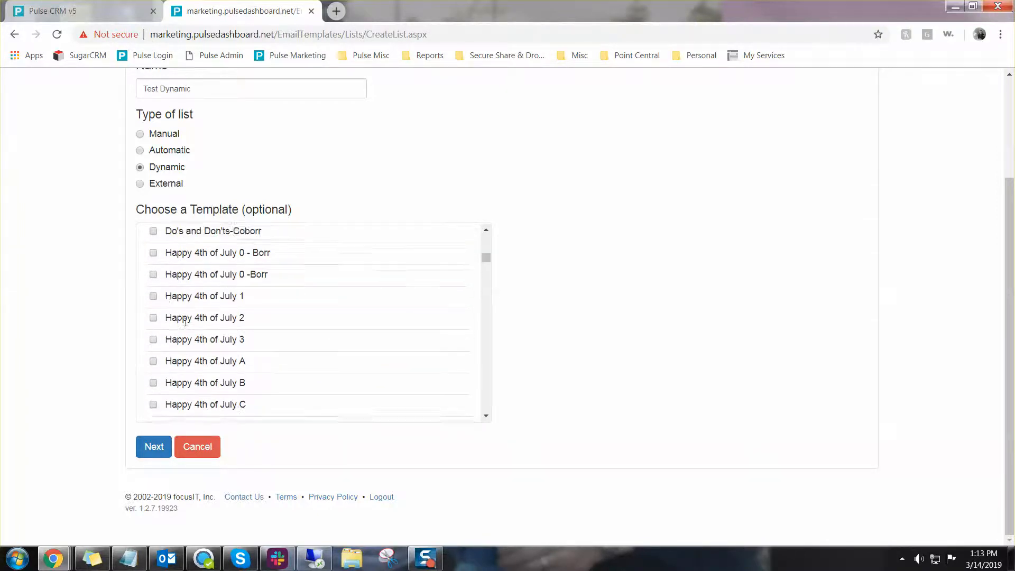
{"action": "left_click", "coordinate": [154, 301]}
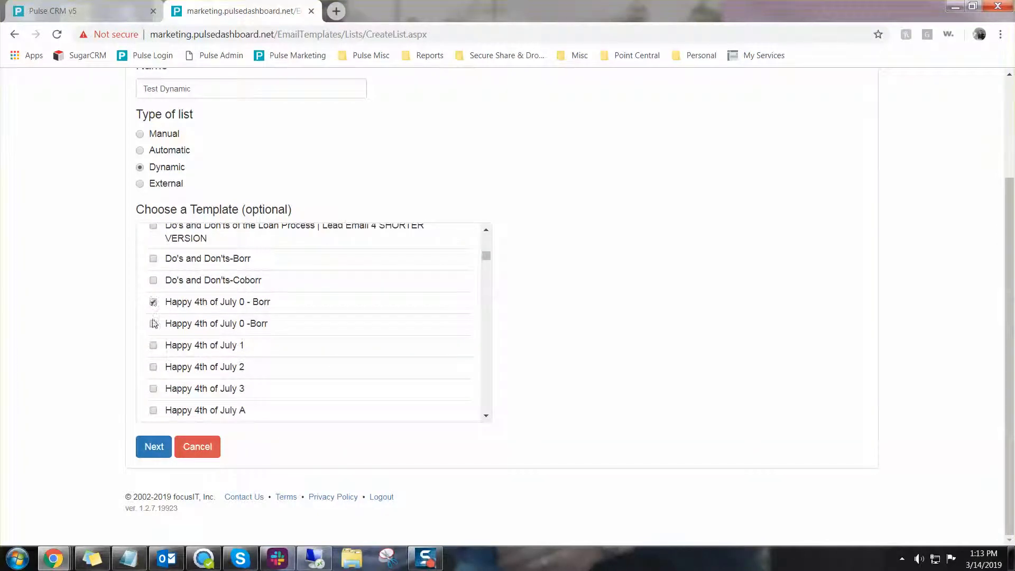
{"action": "left_click", "coordinate": [154, 323]}
{"action": "left_click", "coordinate": [153, 323]}
{"action": "scroll", "coordinate": [174, 339], "scroll_direction": "down", "scroll_amount": 3}
{"action": "left_click", "coordinate": [153, 343]}
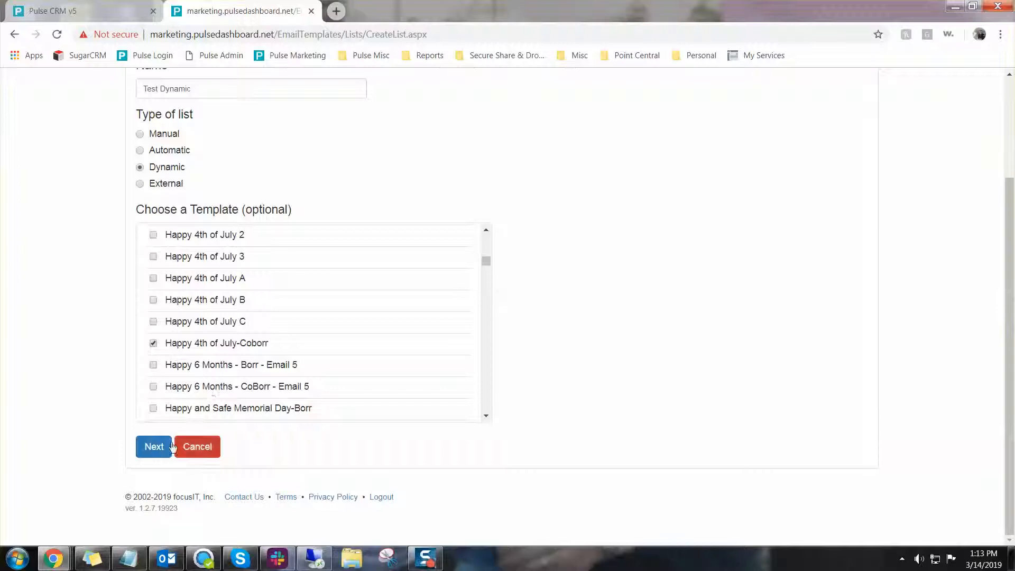
{"action": "left_click", "coordinate": [157, 448]}
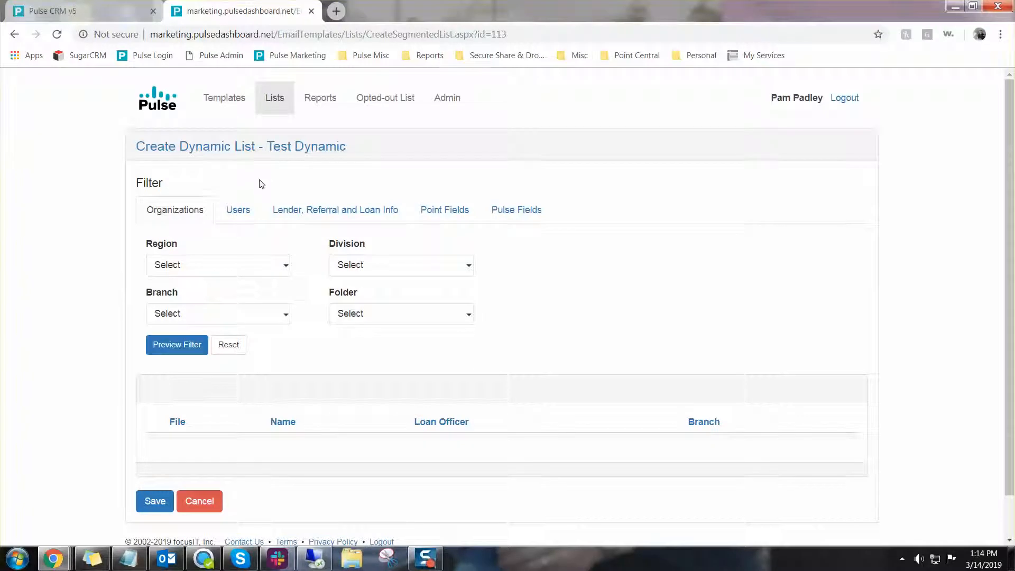
Step: Filter the list's organizations by branch, selecting only Atlanta Branch and Main Branch
{"action": "left_click", "coordinate": [241, 317]}
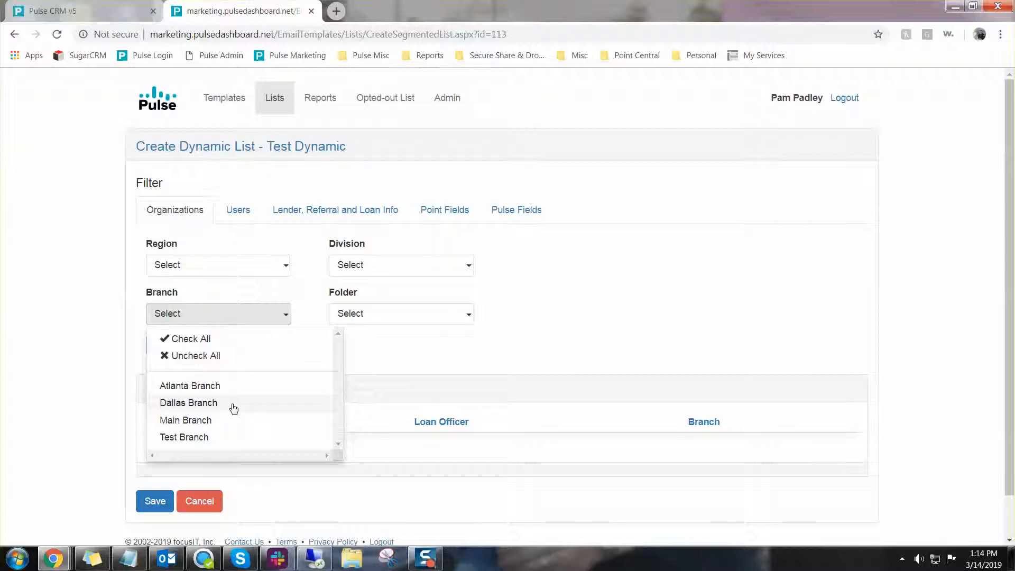
{"action": "left_click", "coordinate": [211, 387]}
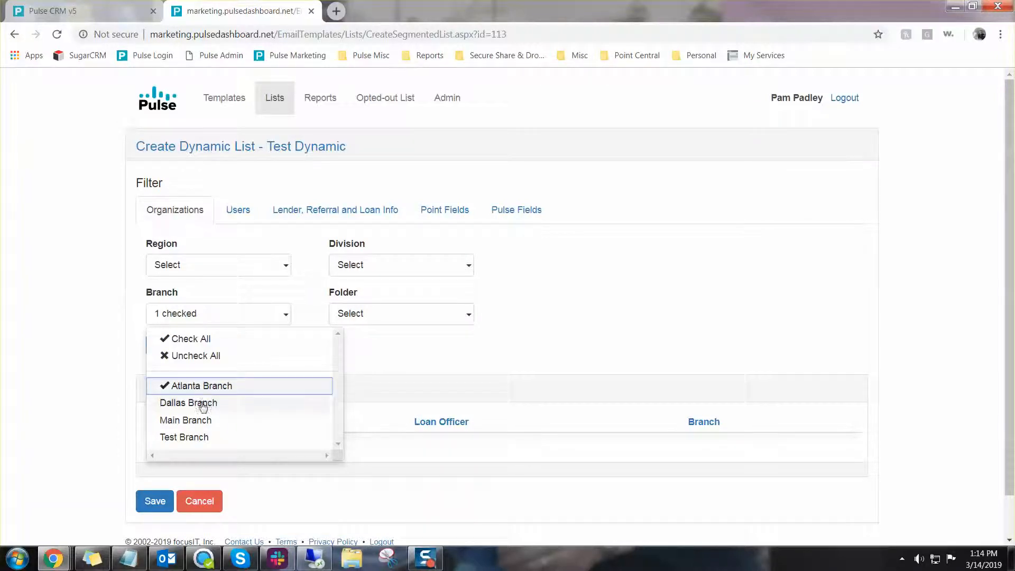
{"action": "left_click", "coordinate": [202, 403]}
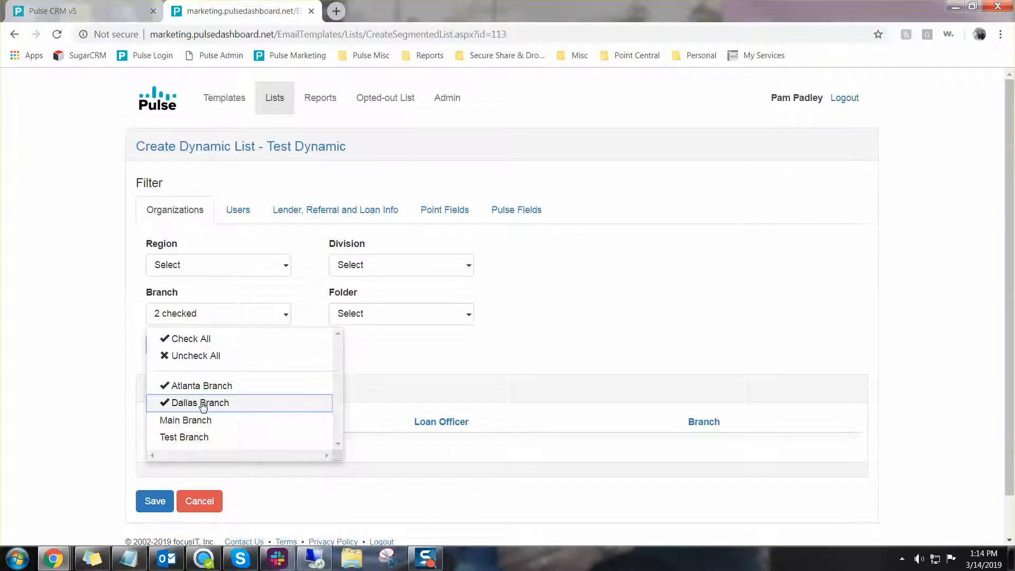
{"action": "left_click", "coordinate": [202, 405]}
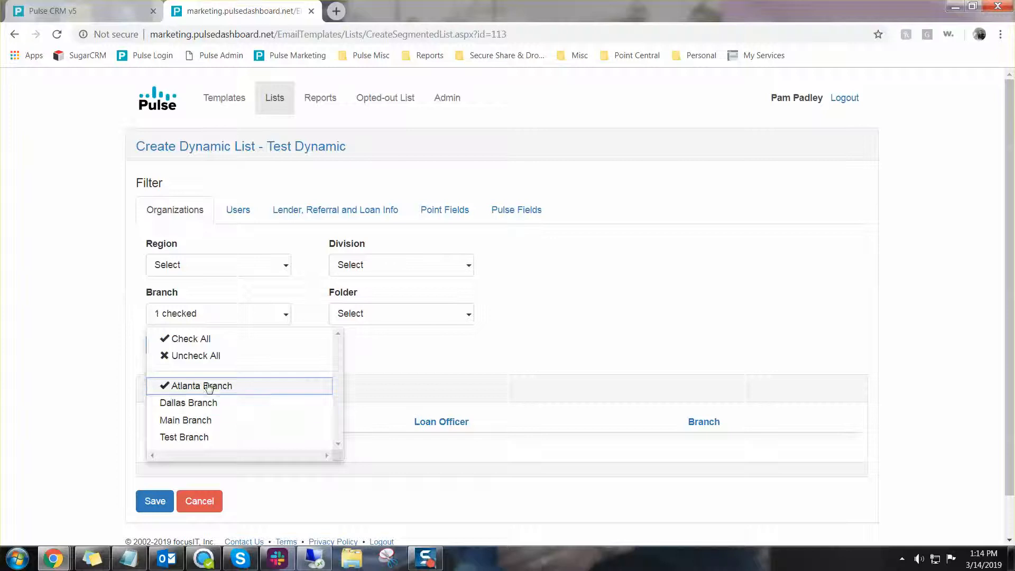
{"action": "left_click", "coordinate": [204, 387]}
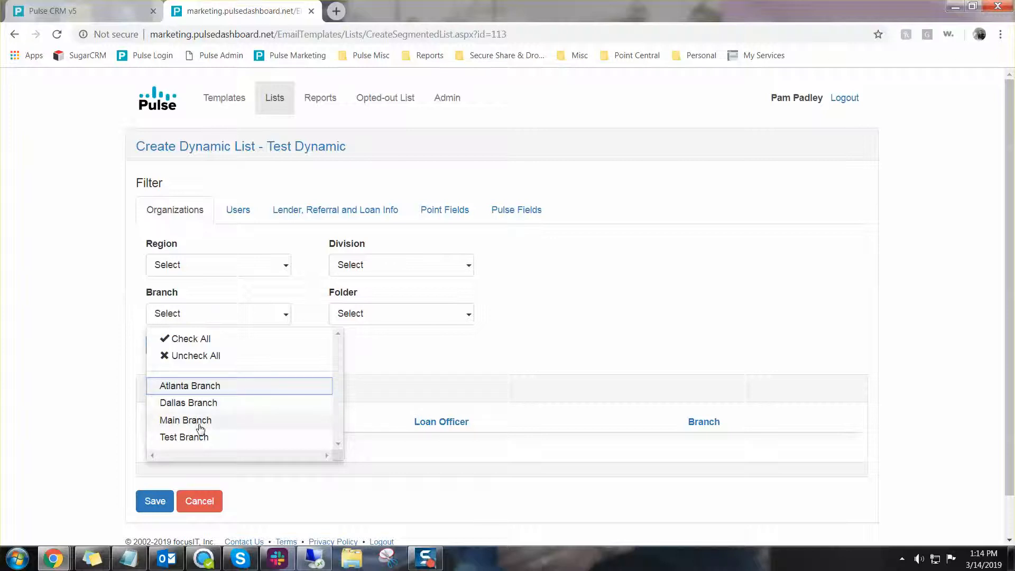
{"action": "left_click", "coordinate": [201, 427]}
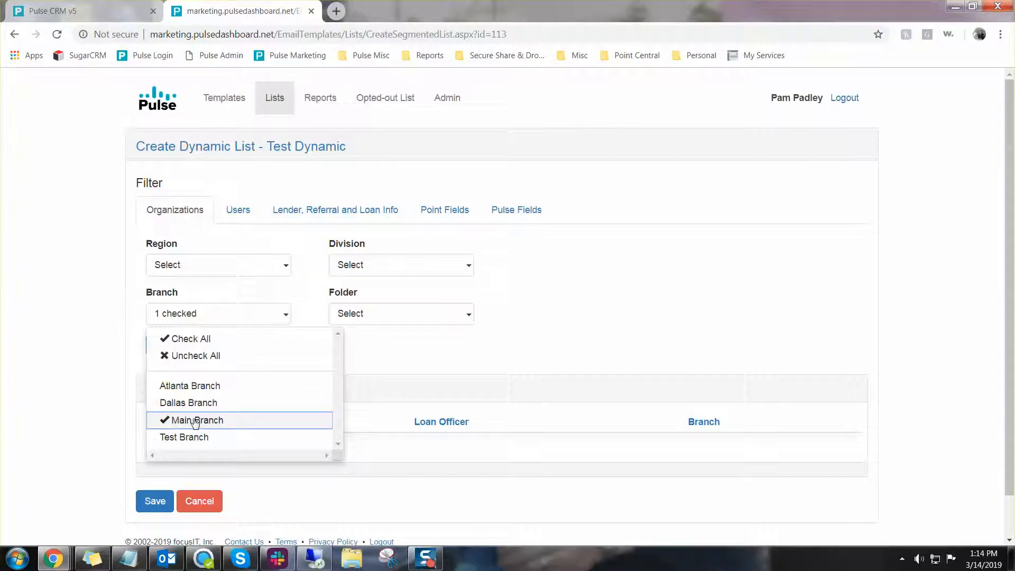
{"action": "left_click", "coordinate": [204, 386]}
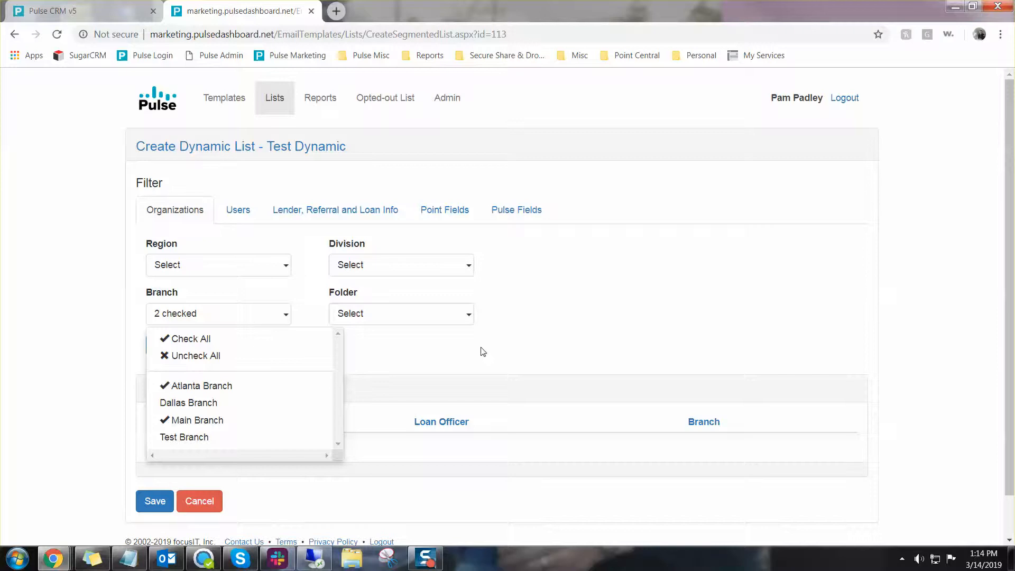
Step: Limit the organization filter to the folders Atlanta Closed, Atlanta Archived and Demo Closed
{"action": "left_click", "coordinate": [468, 317]}
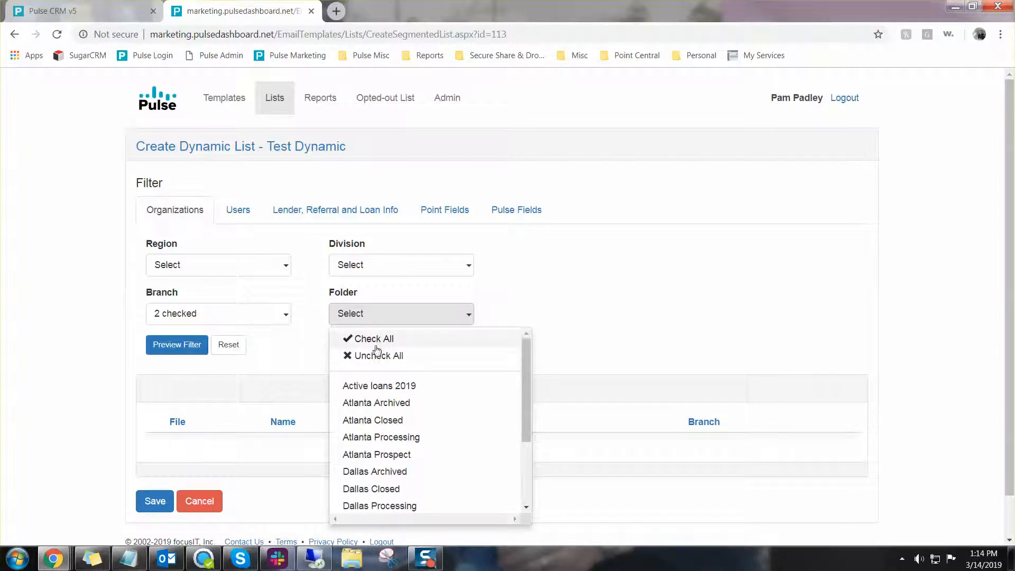
{"action": "left_click", "coordinate": [425, 421]}
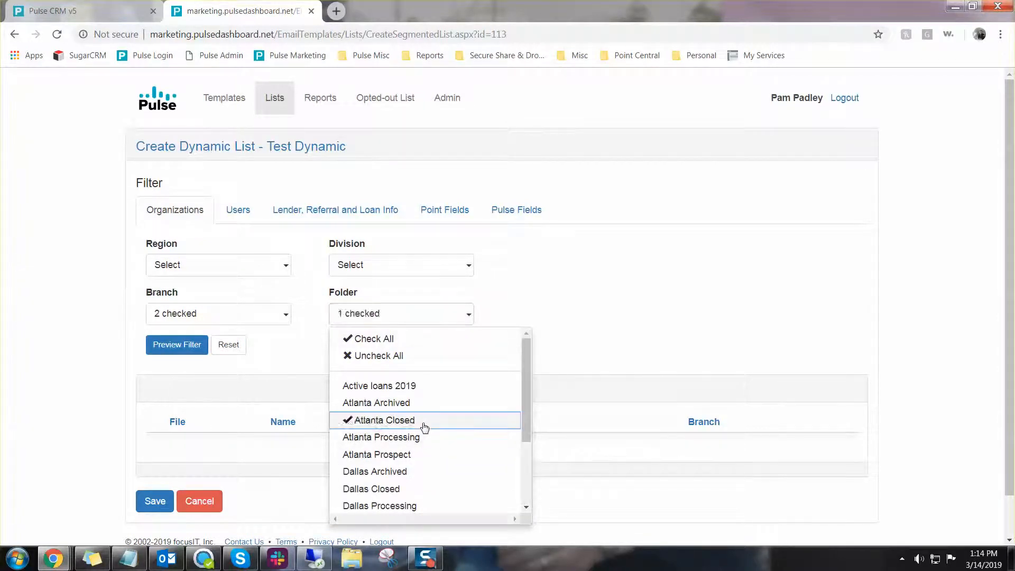
{"action": "left_click", "coordinate": [426, 405]}
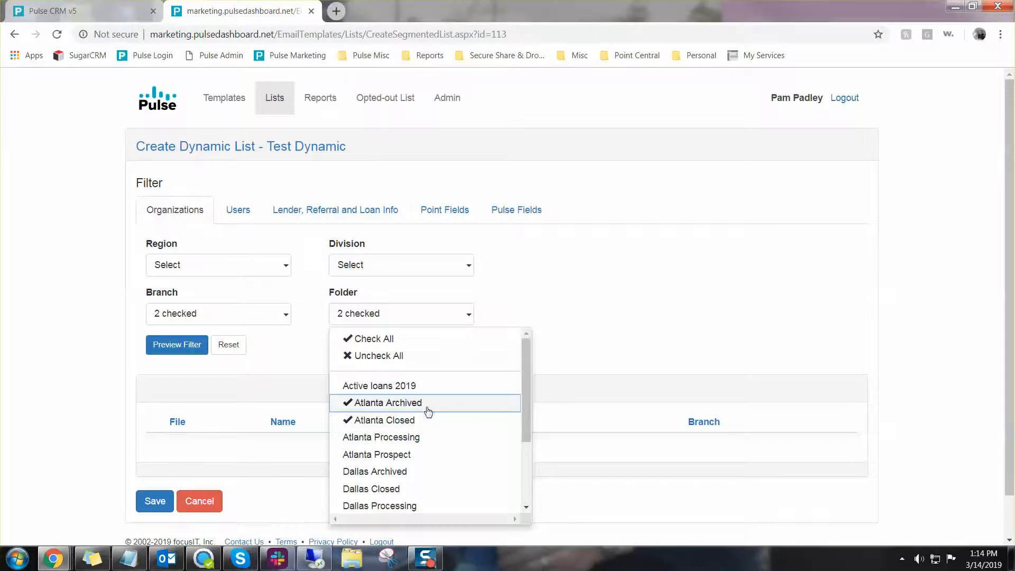
{"action": "scroll", "coordinate": [423, 417], "scroll_direction": "down", "scroll_amount": 4}
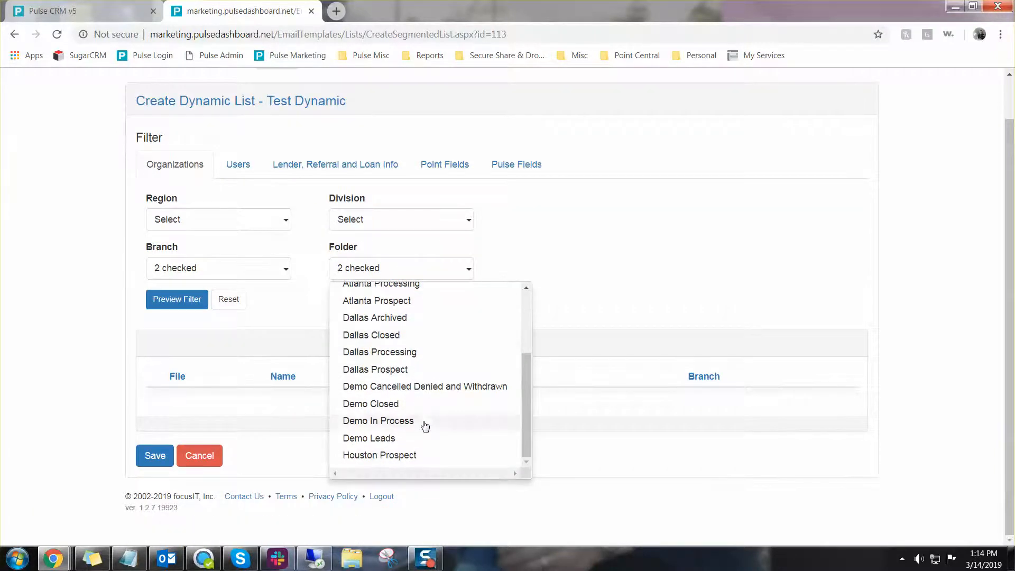
{"action": "left_click", "coordinate": [427, 405]}
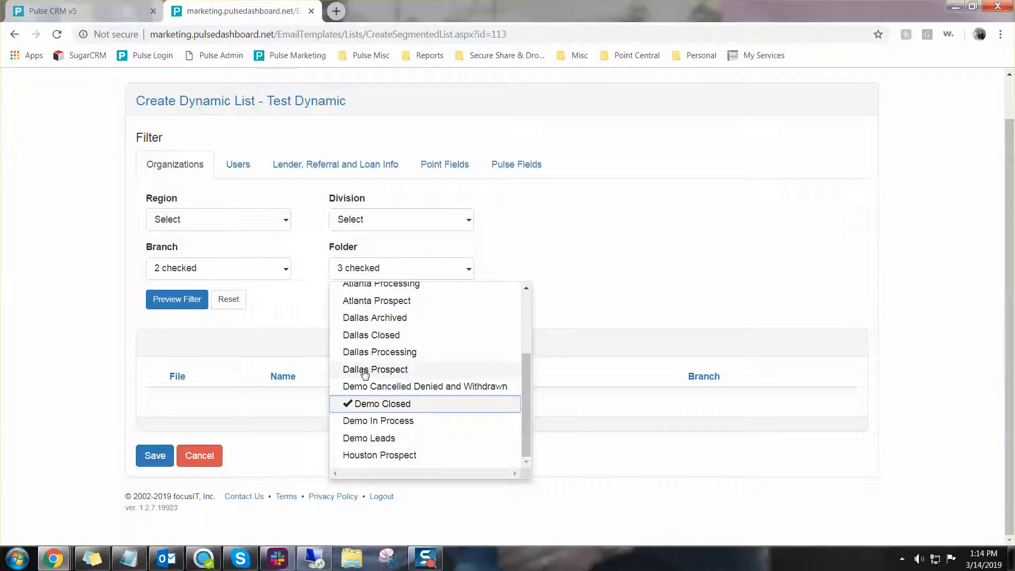
{"action": "scroll", "coordinate": [451, 397], "scroll_direction": "up", "scroll_amount": 1}
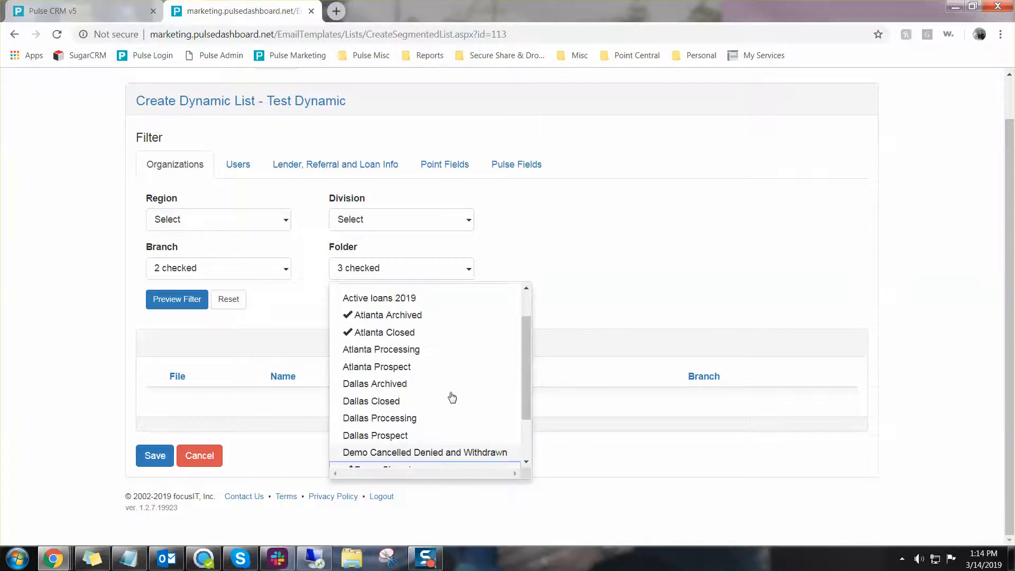
{"action": "left_click", "coordinate": [314, 314]}
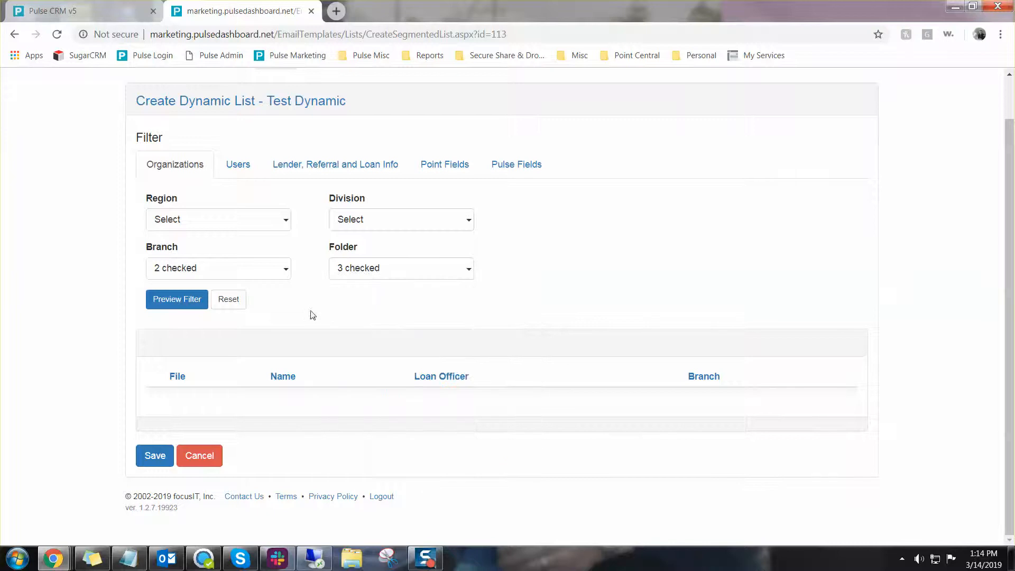
Step: Restrict the Users filter to the fifth loan officer listed
{"action": "left_click", "coordinate": [229, 169]}
{"action": "left_click", "coordinate": [196, 227]}
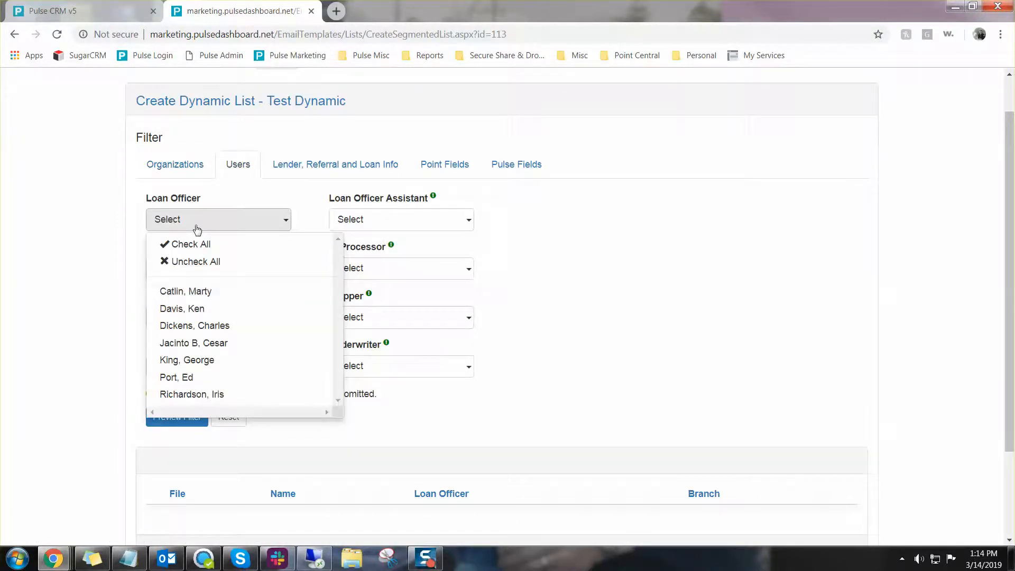
{"action": "left_click", "coordinate": [219, 365]}
{"action": "left_click", "coordinate": [86, 327]}
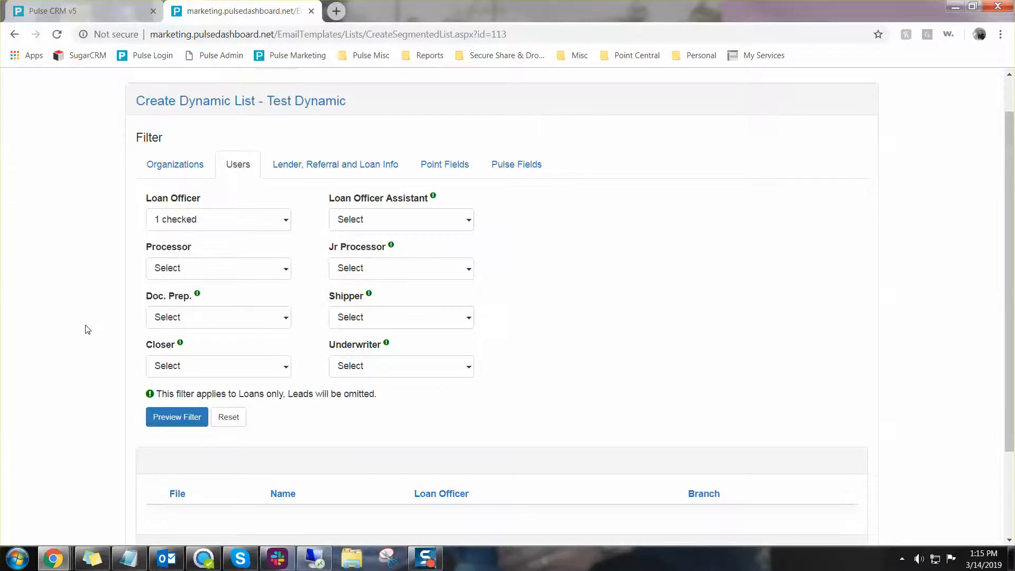
Step: Review the Lender, Referral and Loan Info filters, and add a Point Fields condition on the Note Rate (12) field
{"action": "left_click", "coordinate": [356, 182]}
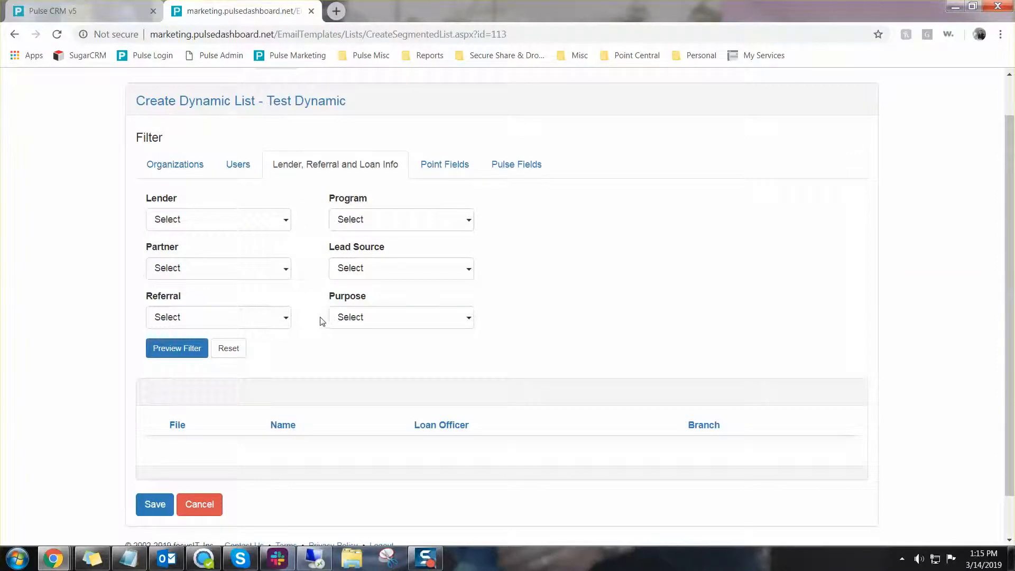
{"action": "left_click", "coordinate": [448, 180]}
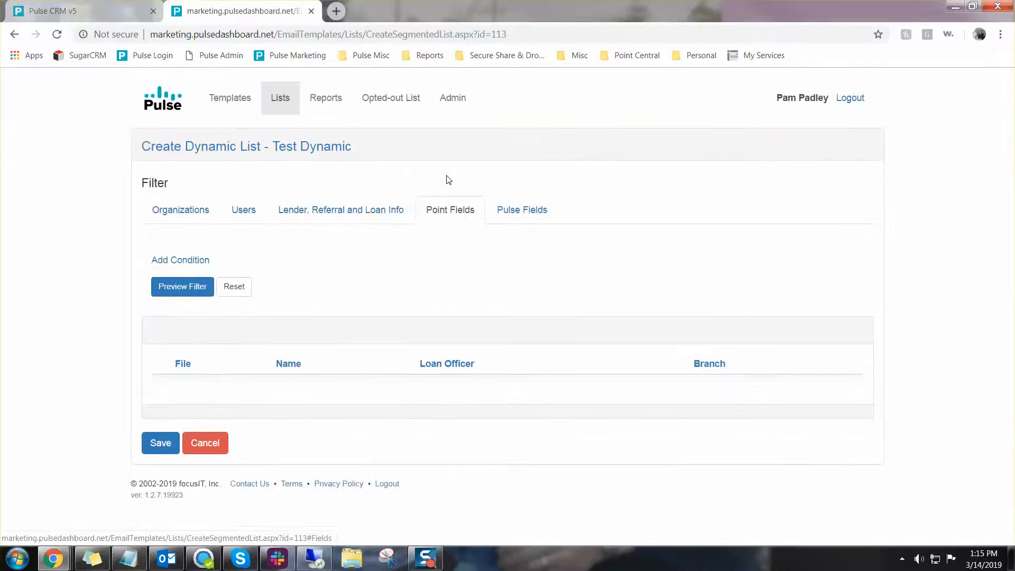
{"action": "left_click", "coordinate": [197, 261]}
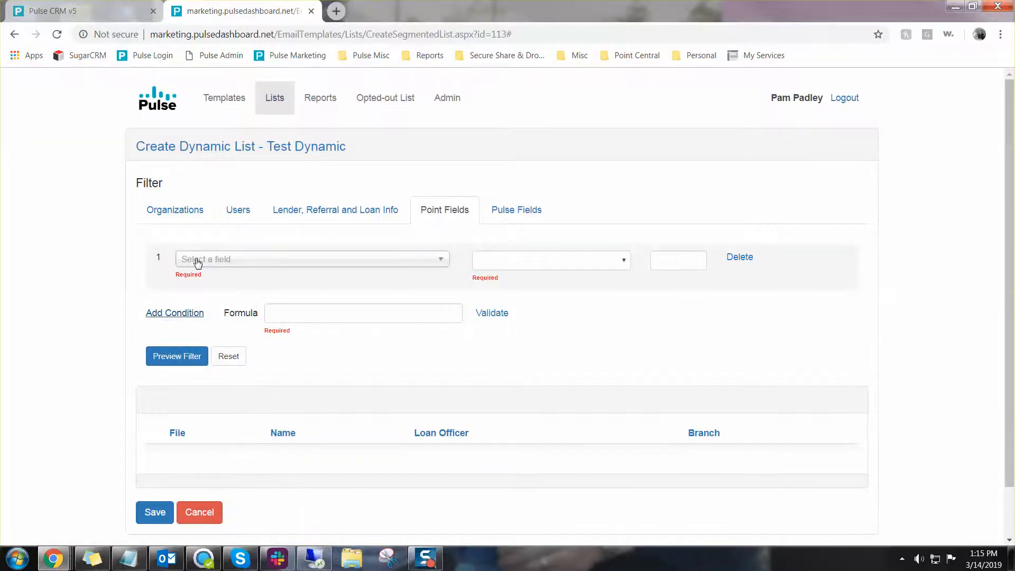
{"action": "left_click", "coordinate": [197, 261]}
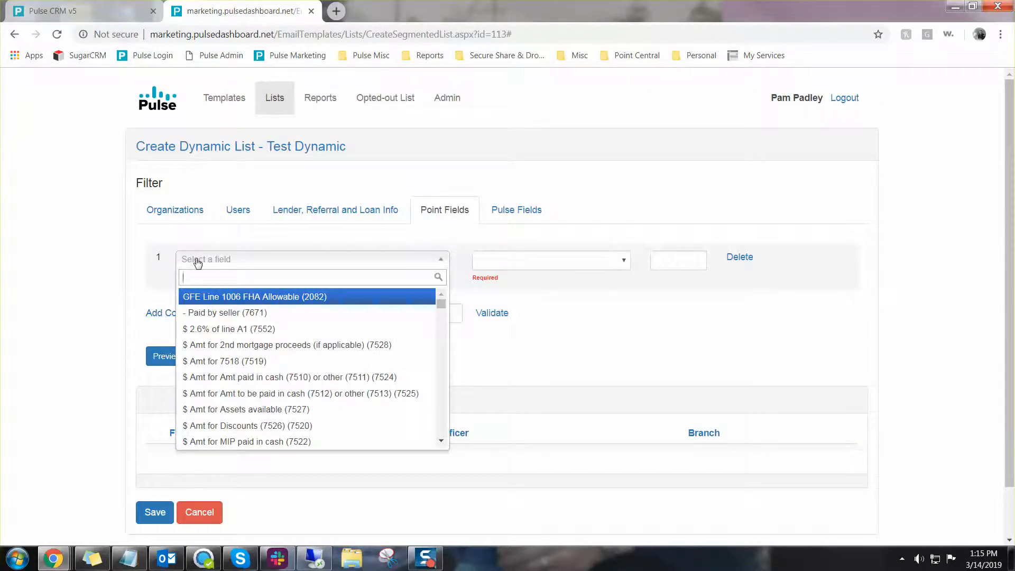
{"action": "type", "text": "Note Rate"}
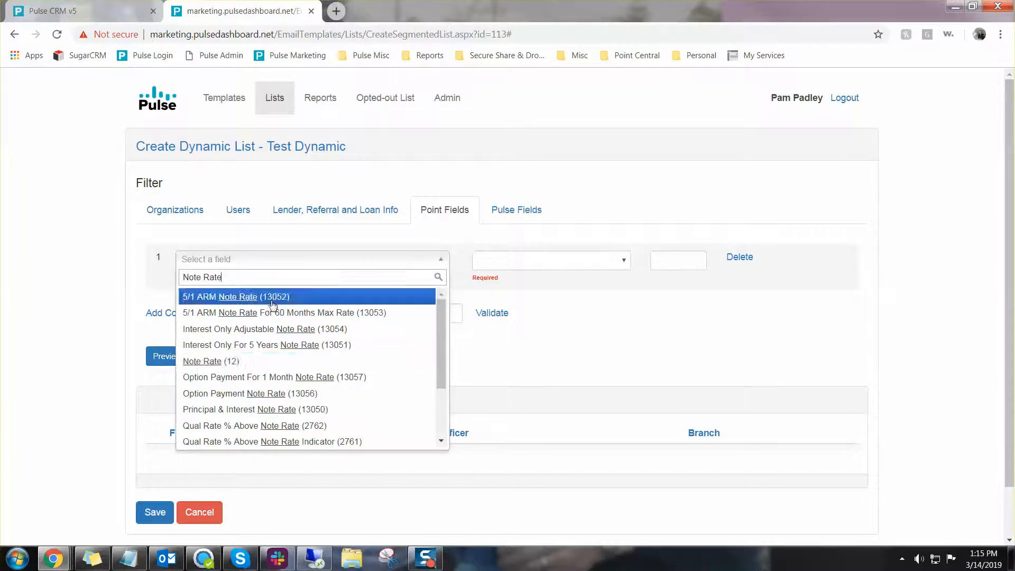
{"action": "left_click", "coordinate": [272, 365]}
Step: Set the Note Rate condition's operator to Less Than with the value 6
{"action": "left_click", "coordinate": [526, 262]}
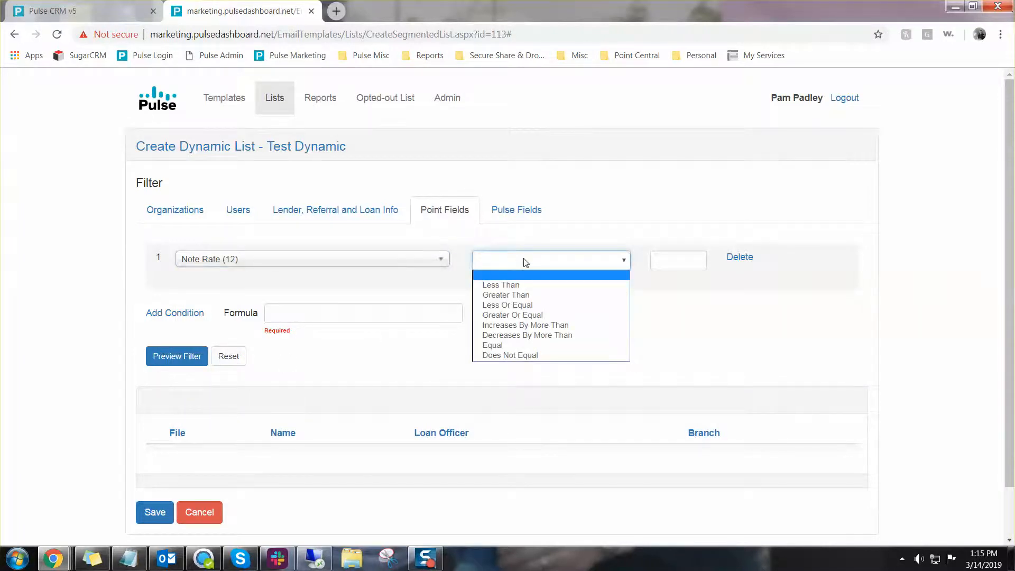
{"action": "left_click", "coordinate": [520, 289]}
{"action": "left_click", "coordinate": [688, 259]}
{"action": "type", "text": "6"}
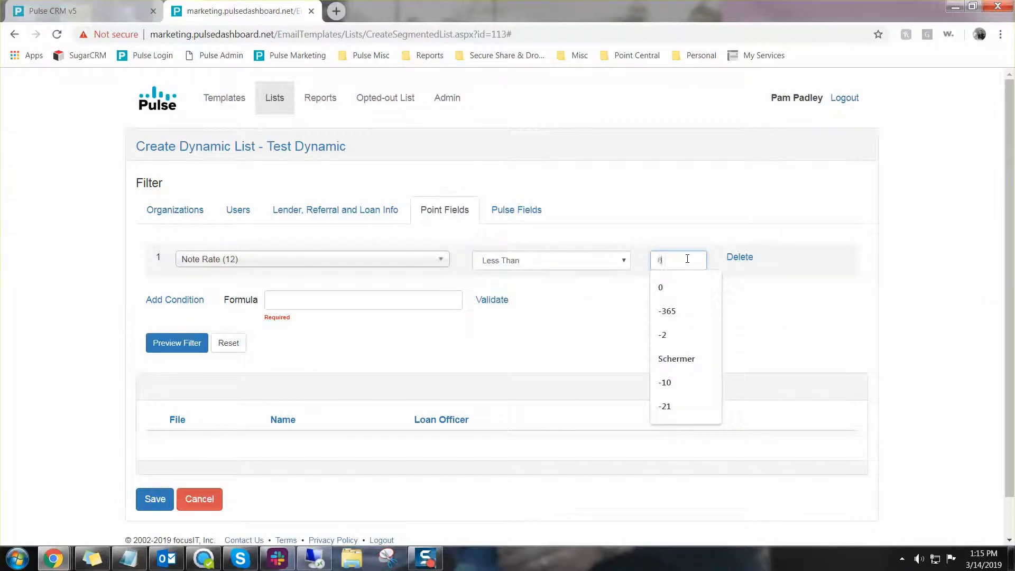
{"action": "left_click", "coordinate": [602, 304]}
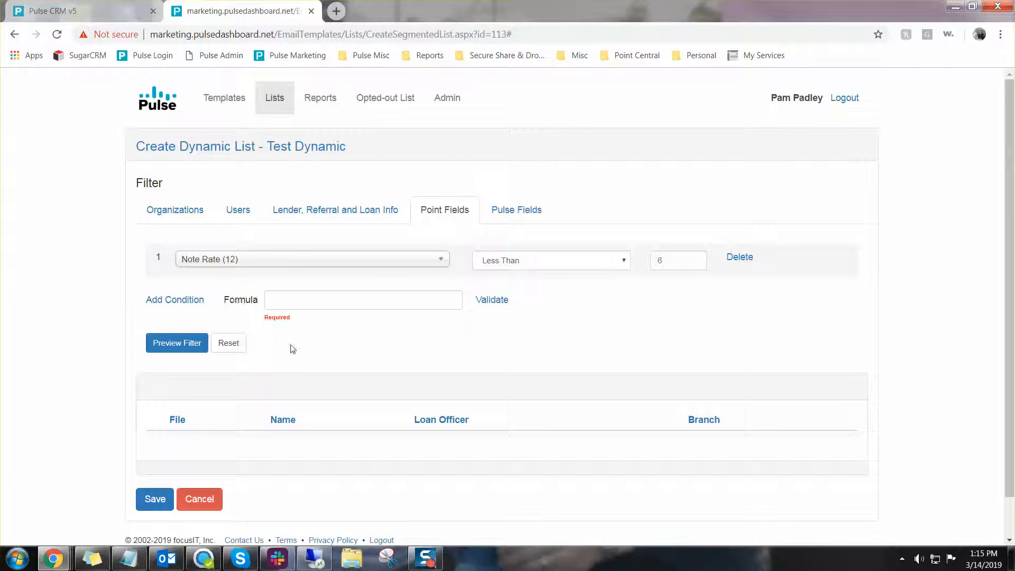
Step: Set the Point Fields formula to 1 so that it uses the Note Rate condition
{"action": "left_click", "coordinate": [280, 299]}
{"action": "type", "text": "1"}
{"action": "left_click", "coordinate": [258, 343]}
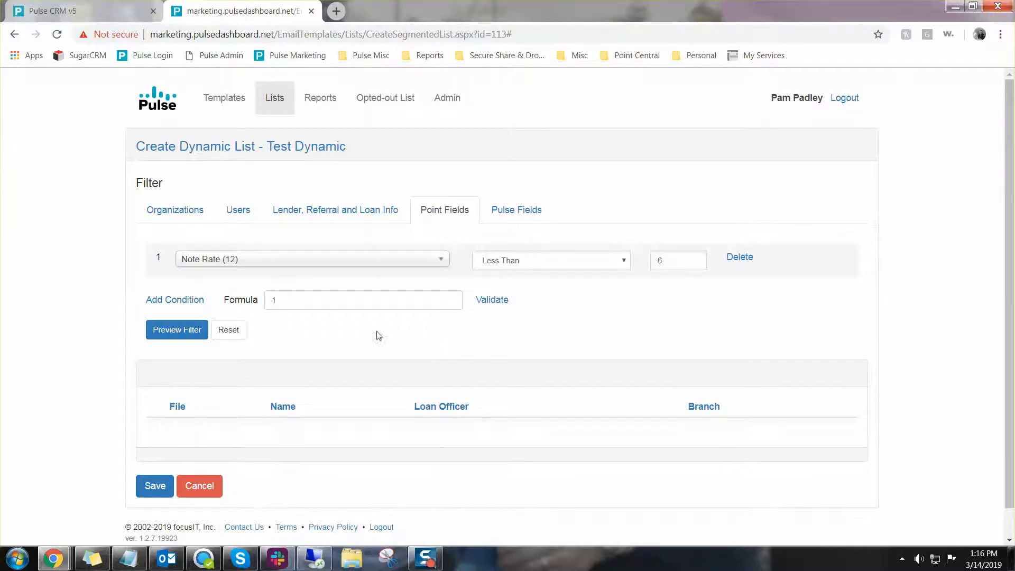
Step: Add a blank second Point Fields condition and show the suggested formulas for combining the two conditions
{"action": "left_click", "coordinate": [196, 301]}
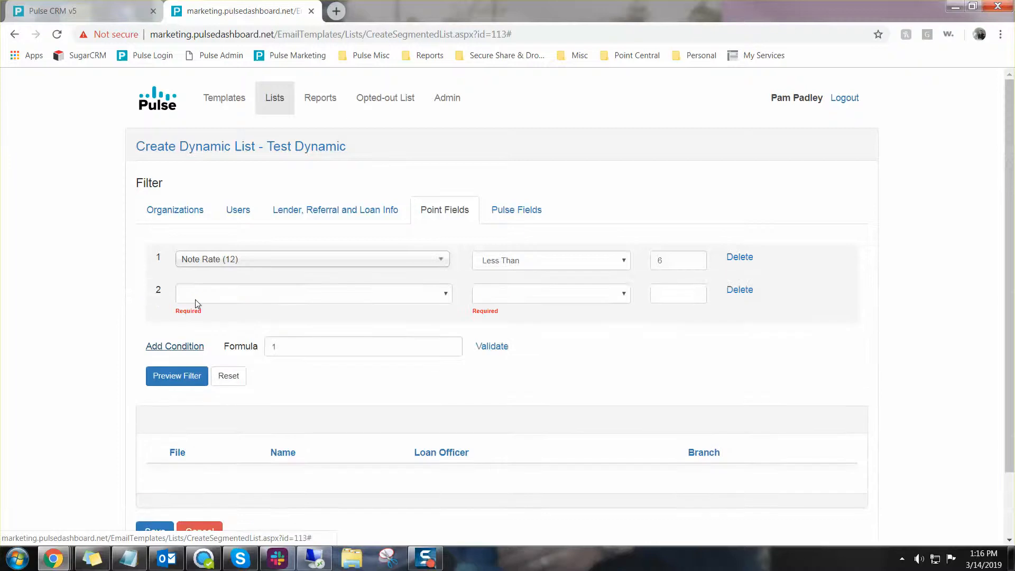
{"action": "left_click", "coordinate": [297, 344]}
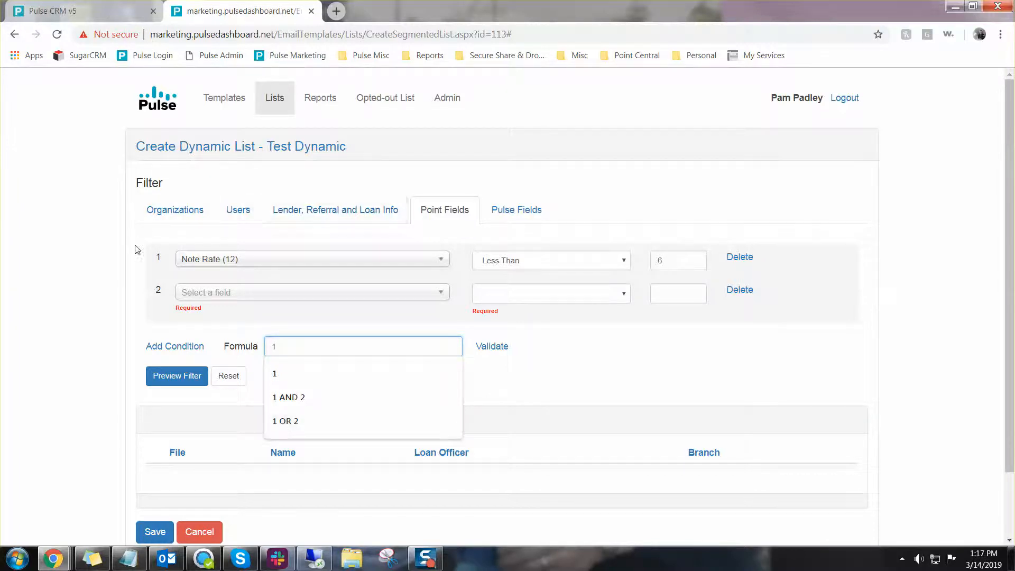
Step: Delete both Point Fields conditions, the blank second one and the Note Rate one
{"action": "left_click", "coordinate": [738, 291]}
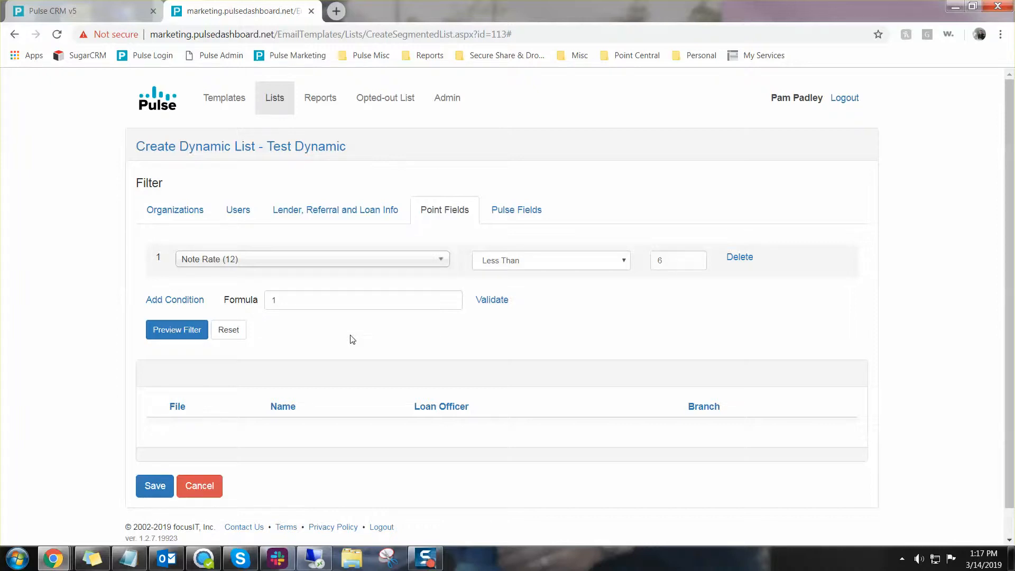
{"action": "left_click", "coordinate": [740, 258]}
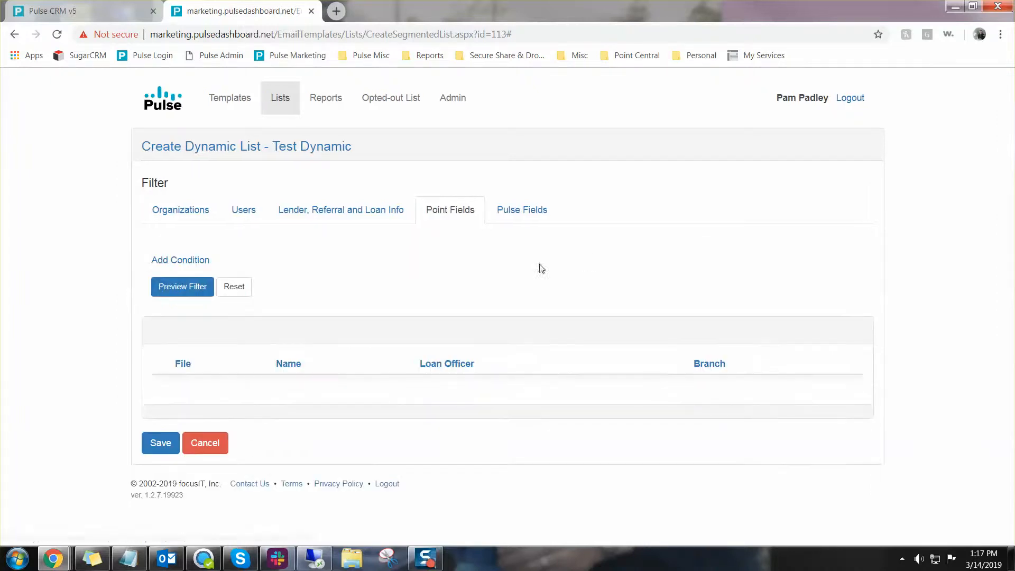
Step: Review the Lender, Referral and Loan Info filters, the checked loan officer under Users, and the Organizations filters
{"action": "left_click", "coordinate": [285, 211]}
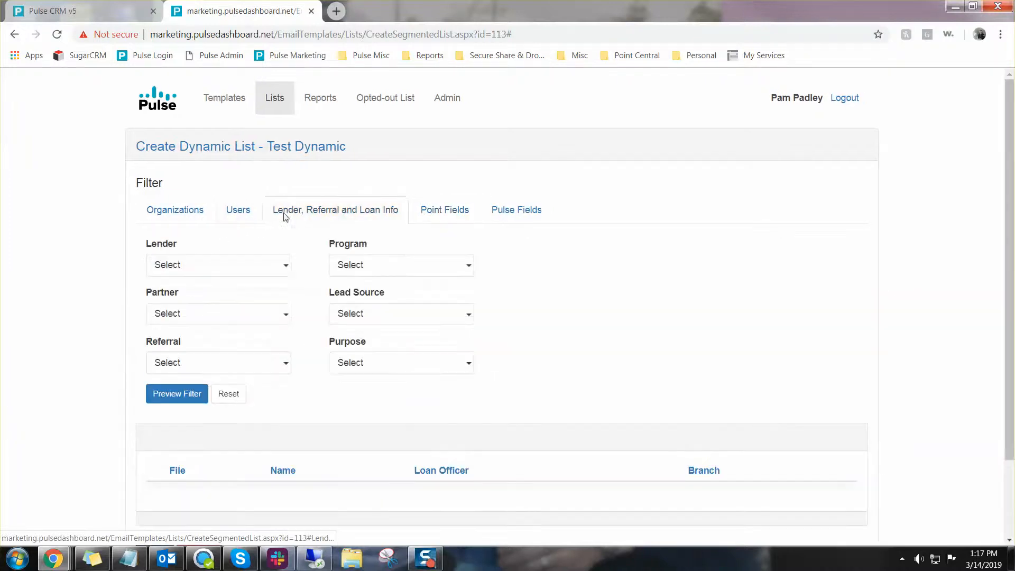
{"action": "left_click", "coordinate": [238, 211]}
{"action": "left_click", "coordinate": [193, 267]}
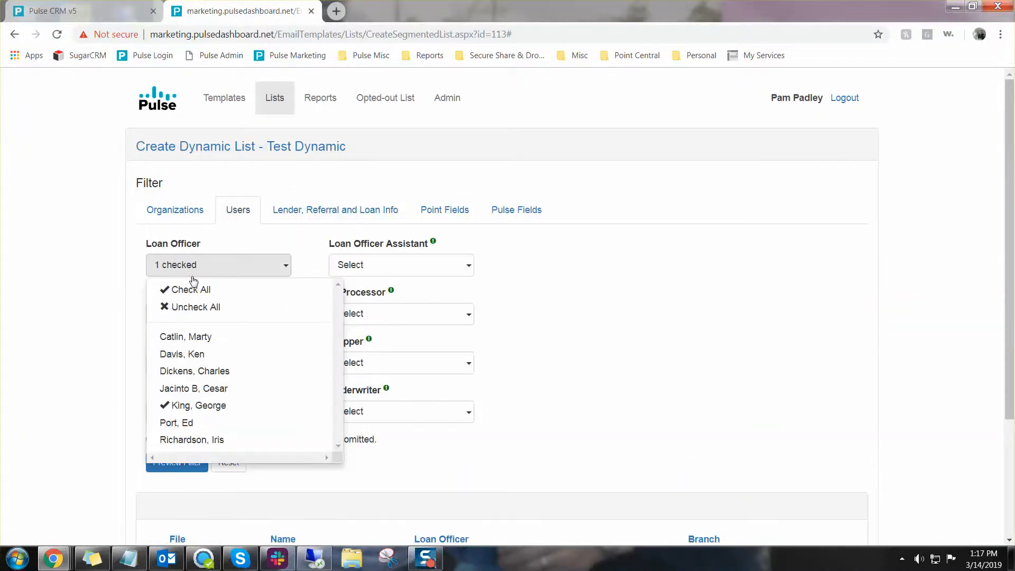
{"action": "left_click", "coordinate": [200, 267]}
{"action": "left_click", "coordinate": [175, 210]}
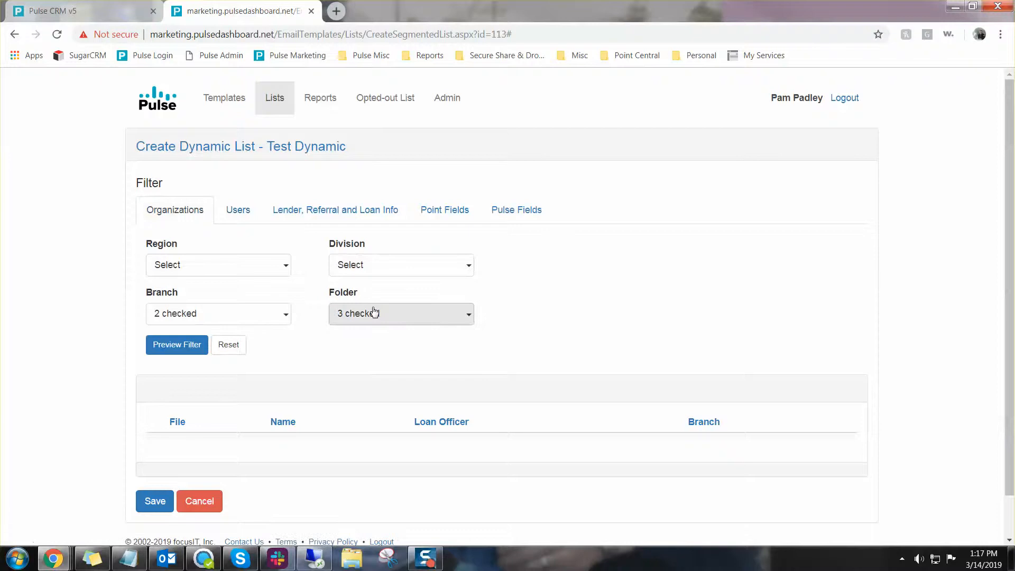
Step: Preview the filter and look through the matching files in the Filter Results
{"action": "left_click", "coordinate": [193, 345]}
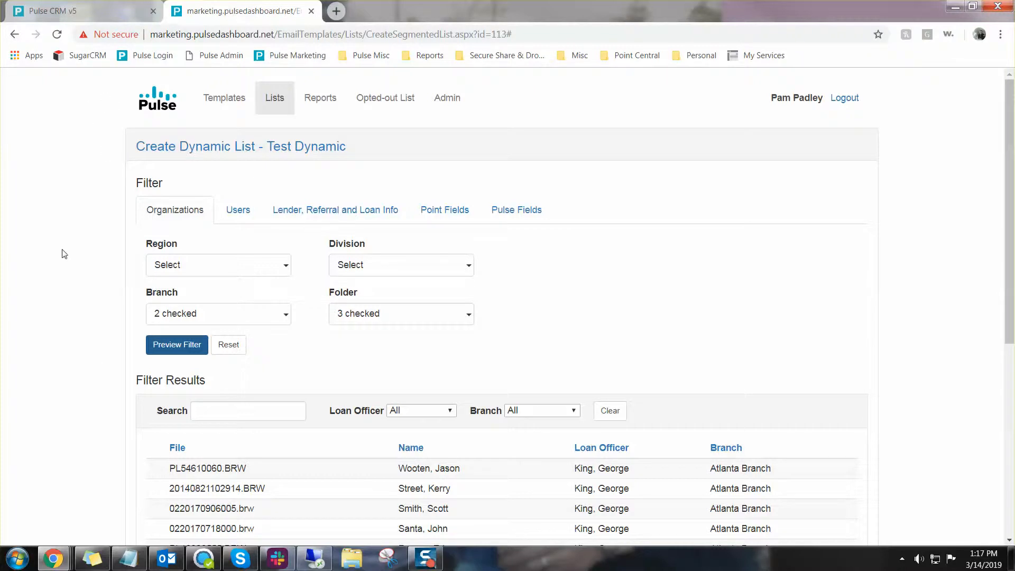
{"action": "scroll", "coordinate": [62, 261], "scroll_direction": "down", "scroll_amount": 3}
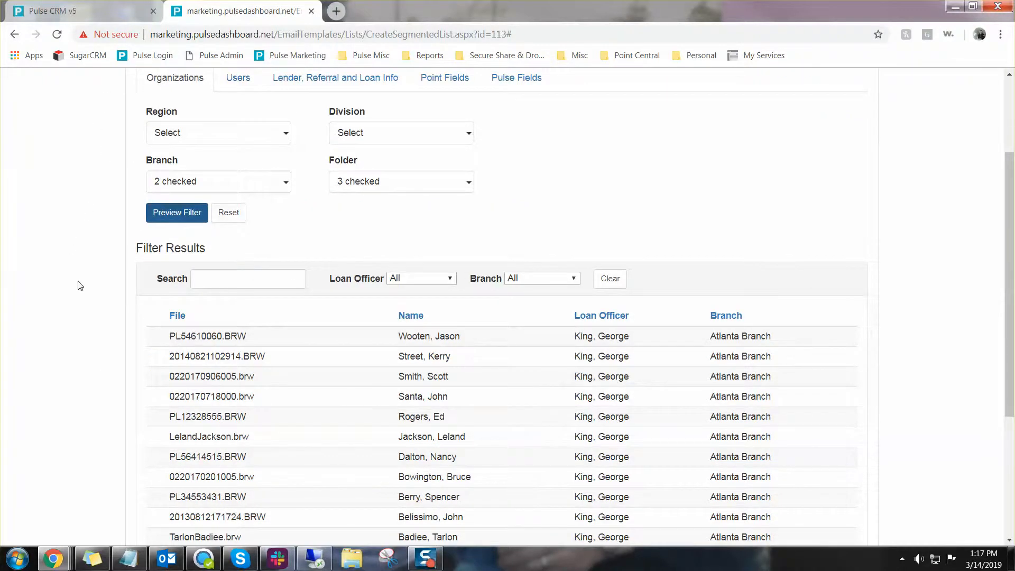
{"action": "scroll", "coordinate": [80, 286], "scroll_direction": "down", "scroll_amount": 1}
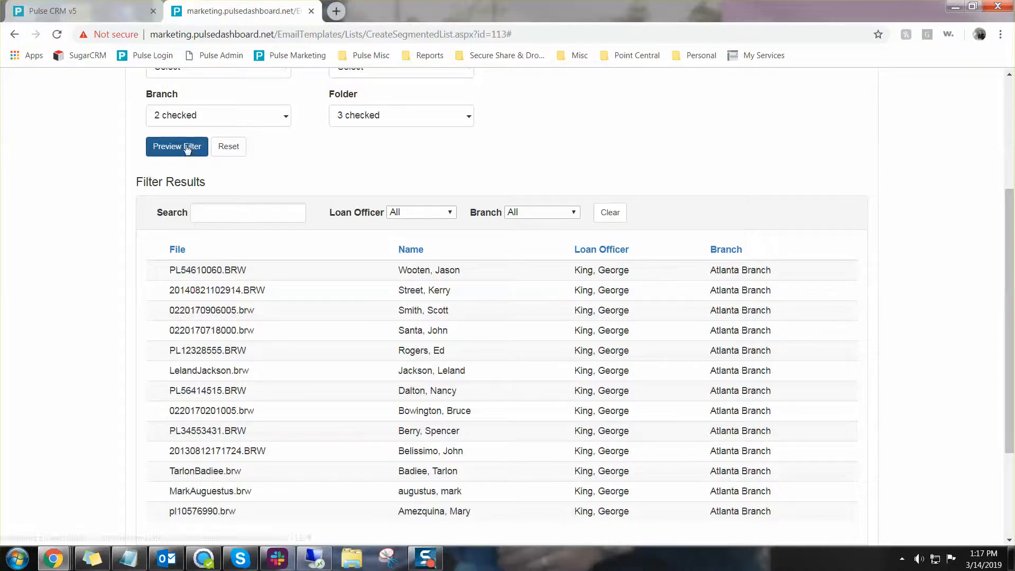
{"action": "scroll", "coordinate": [83, 298], "scroll_direction": "down", "scroll_amount": 2}
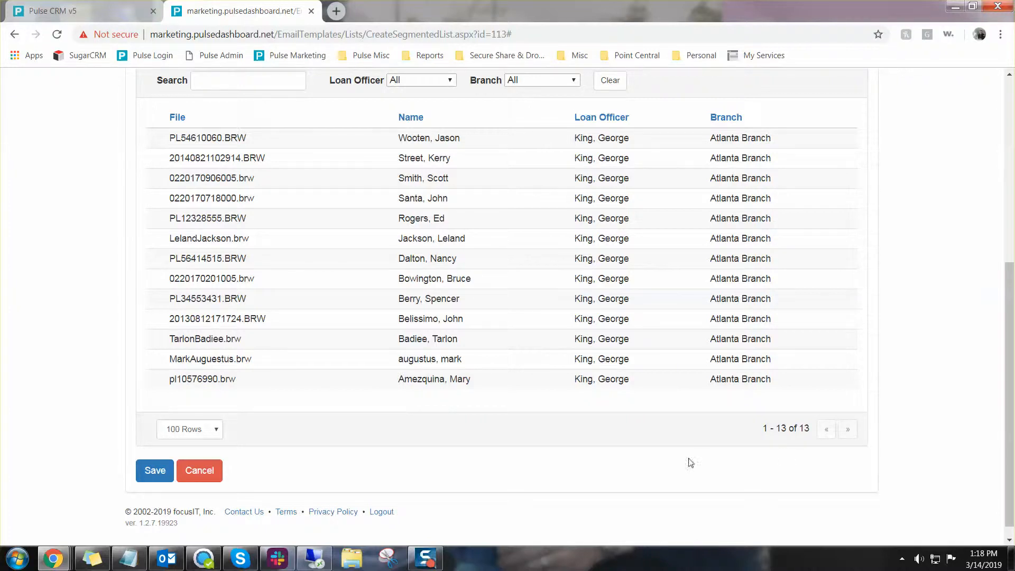
Step: Save the Test Dynamic list's filter and find the list in the overview of all lists
{"action": "left_click", "coordinate": [145, 474]}
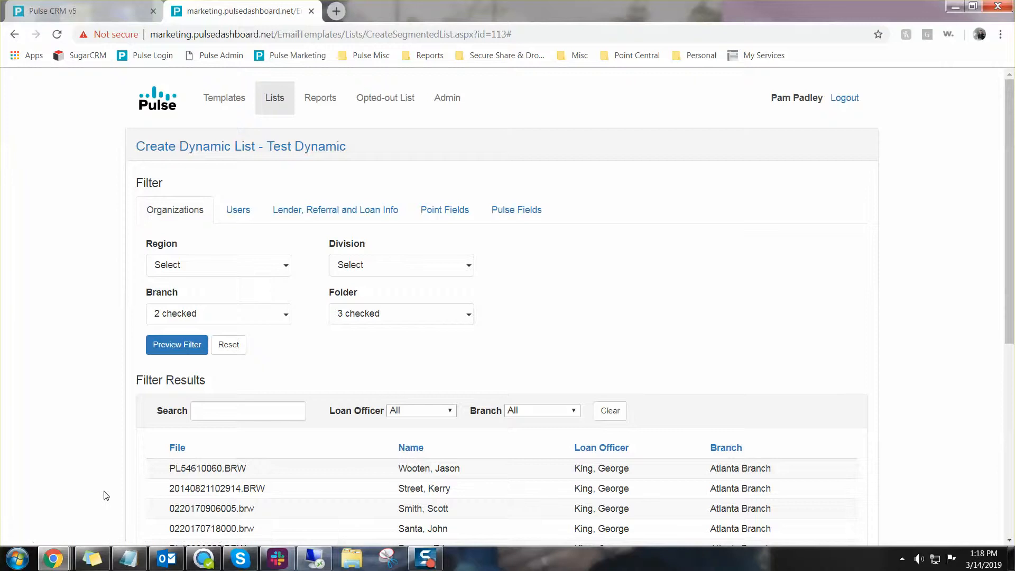
{"action": "left_click", "coordinate": [283, 98]}
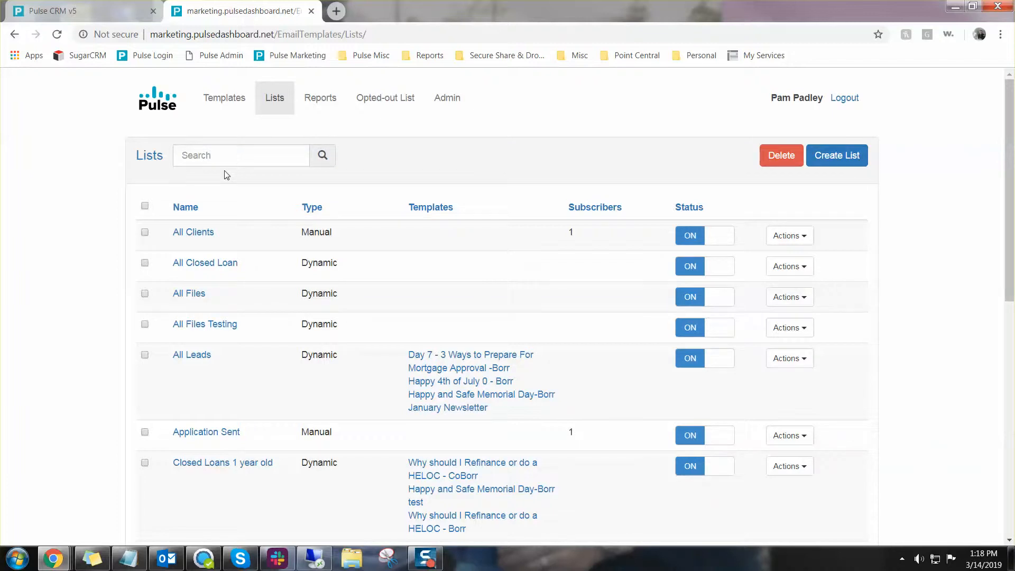
{"action": "scroll", "coordinate": [232, 275], "scroll_direction": "down", "scroll_amount": 5}
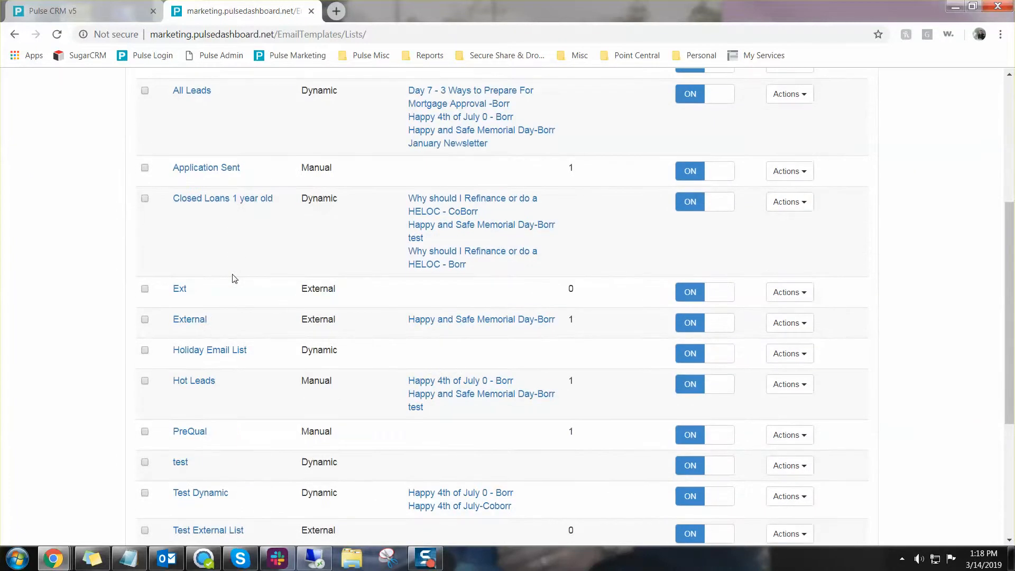
{"action": "scroll", "coordinate": [235, 278], "scroll_direction": "down", "scroll_amount": 3}
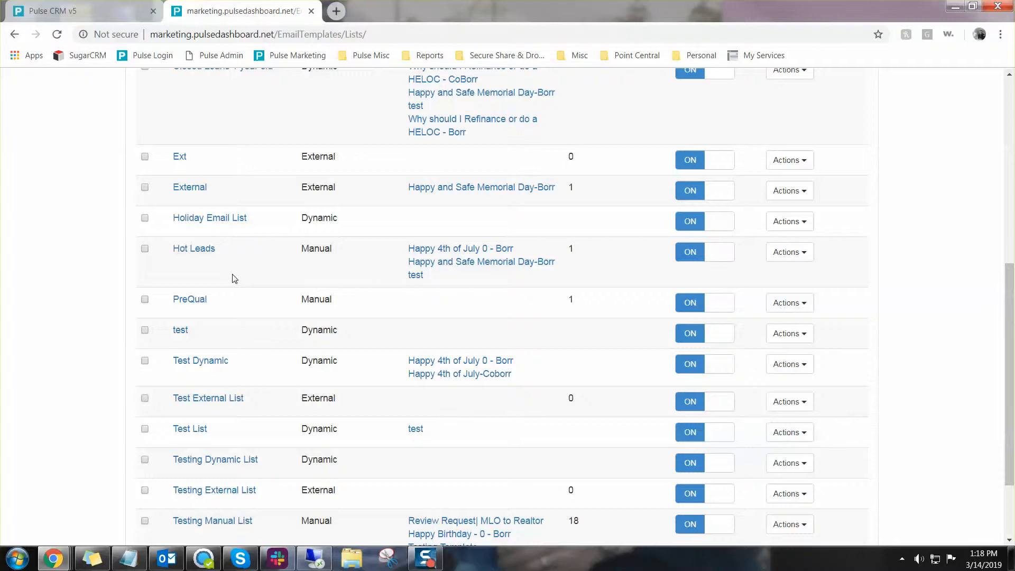